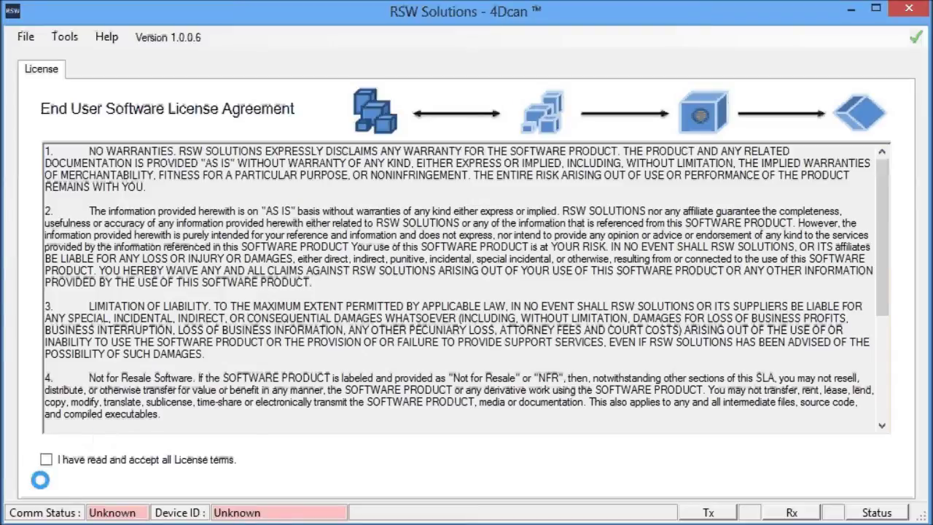
# Accept the 4Dcan licence terms to unlock the comm port setup page
pyautogui.click(46, 460)
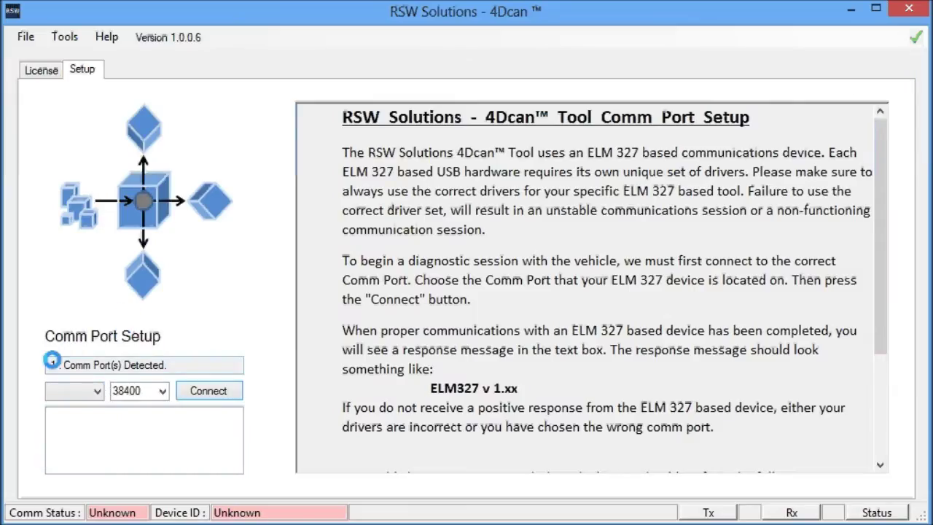
# Connect to the ELM327 v1.5 device on COM5 and switch to the LR3 - Land Rover page
pyautogui.click(95, 391)
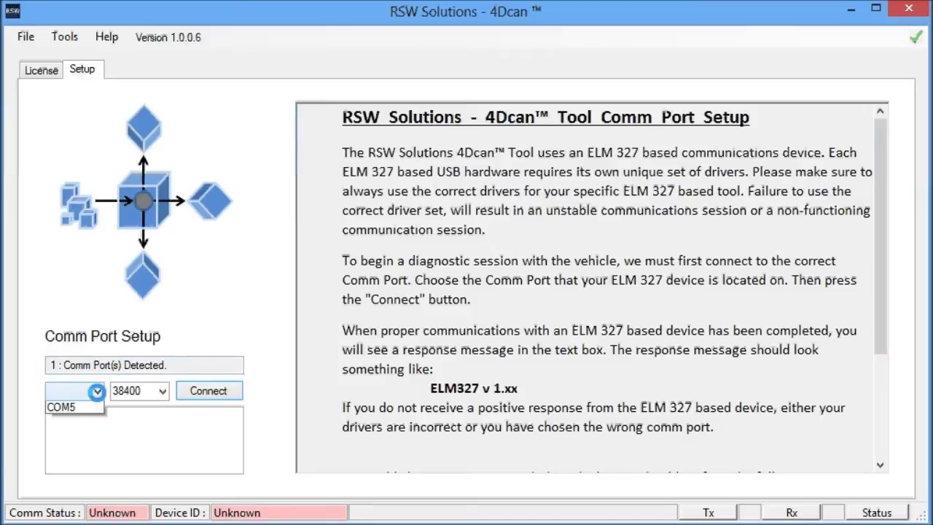
pyautogui.click(88, 408)
pyautogui.click(196, 392)
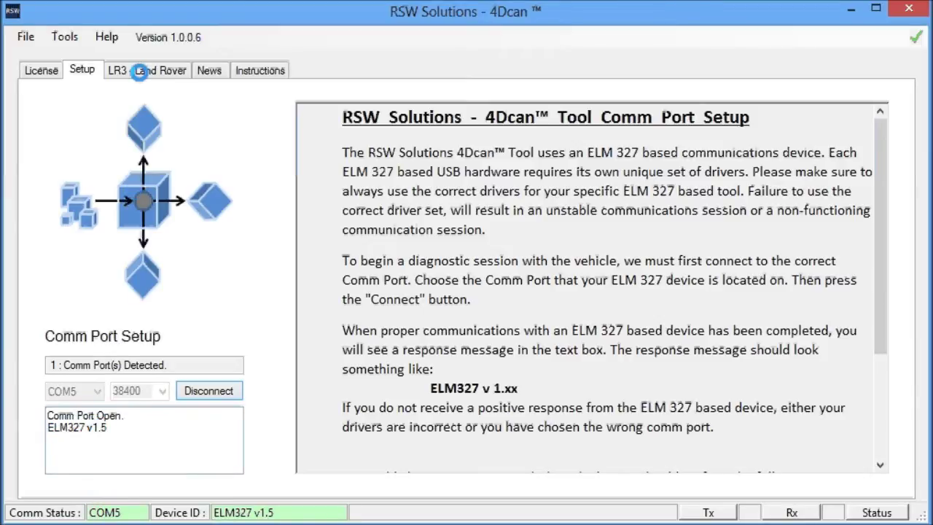
pyautogui.click(135, 68)
# Open communication with the Air Suspension Module under LR3 Read Faults
pyautogui.click(42, 107)
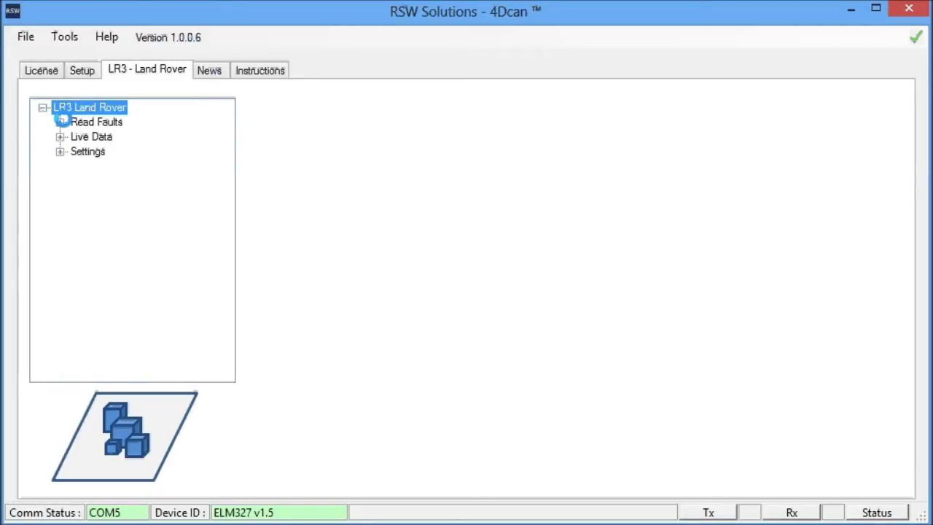
pyautogui.click(60, 122)
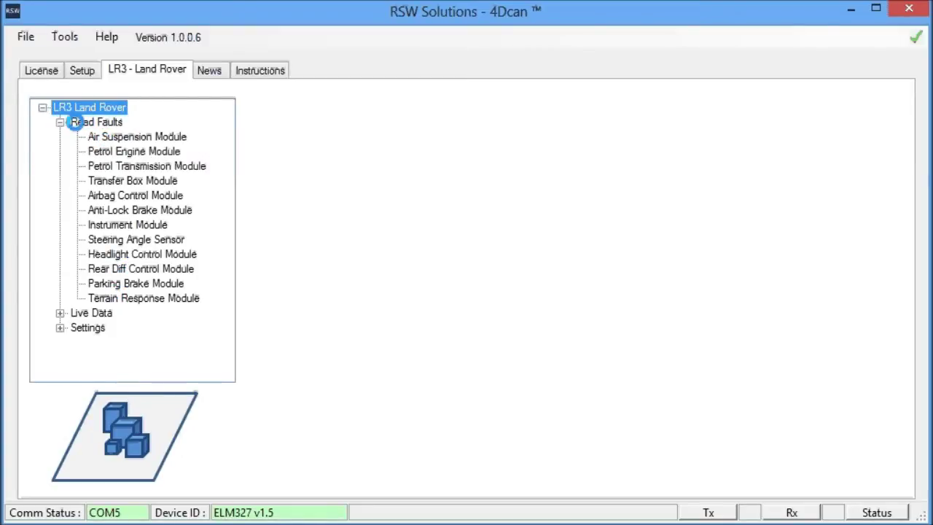
pyautogui.click(126, 138)
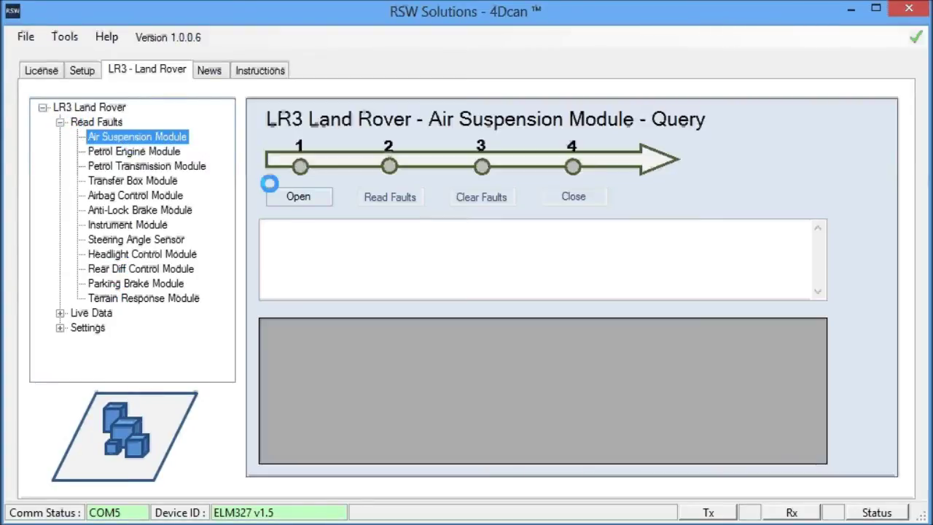
pyautogui.click(291, 196)
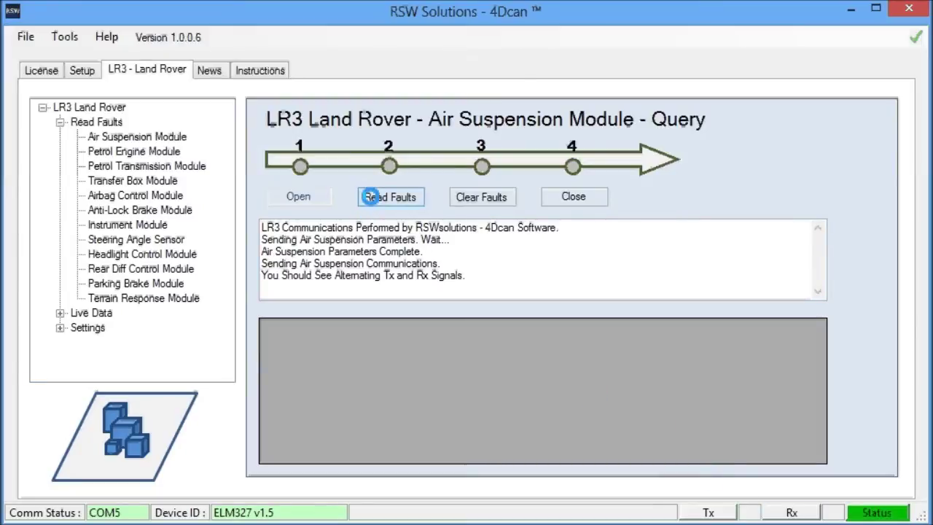
# Read and clear the Air Suspension fault codes, then close the module session
pyautogui.click(371, 196)
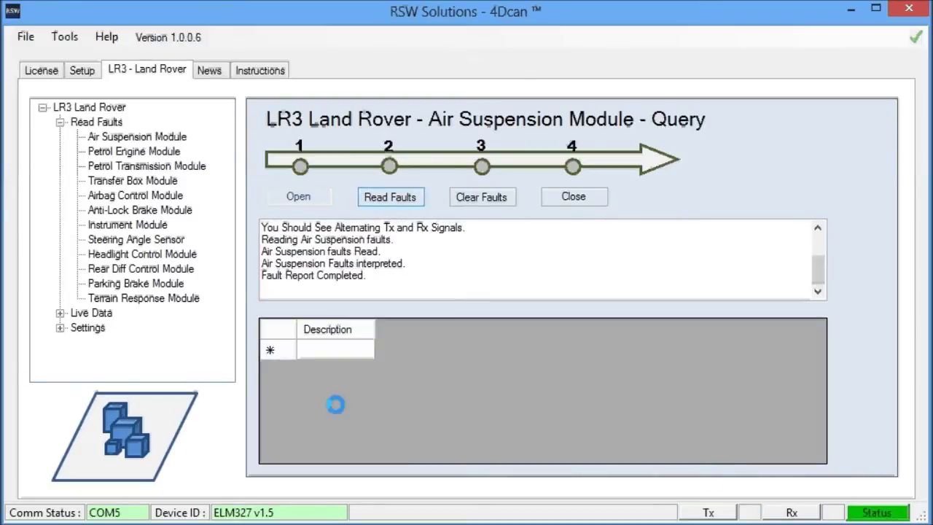
pyautogui.click(493, 191)
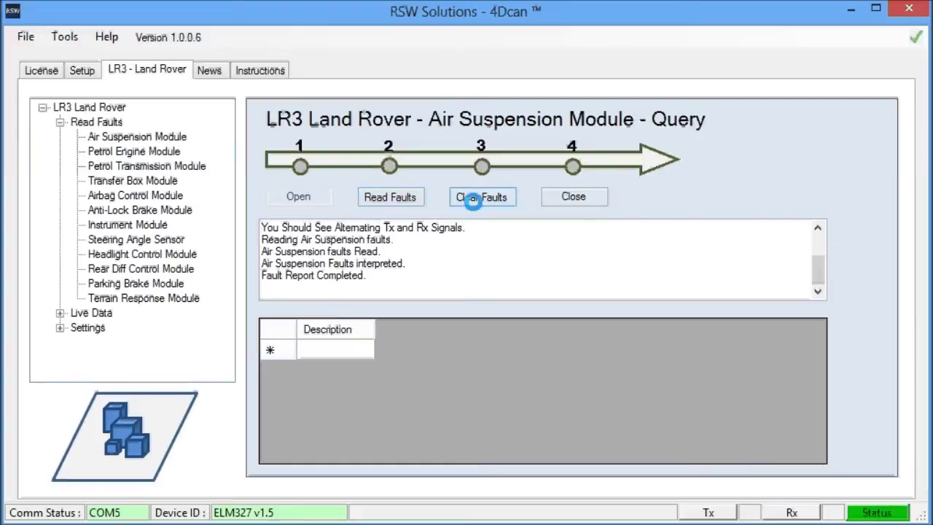
pyautogui.click(574, 195)
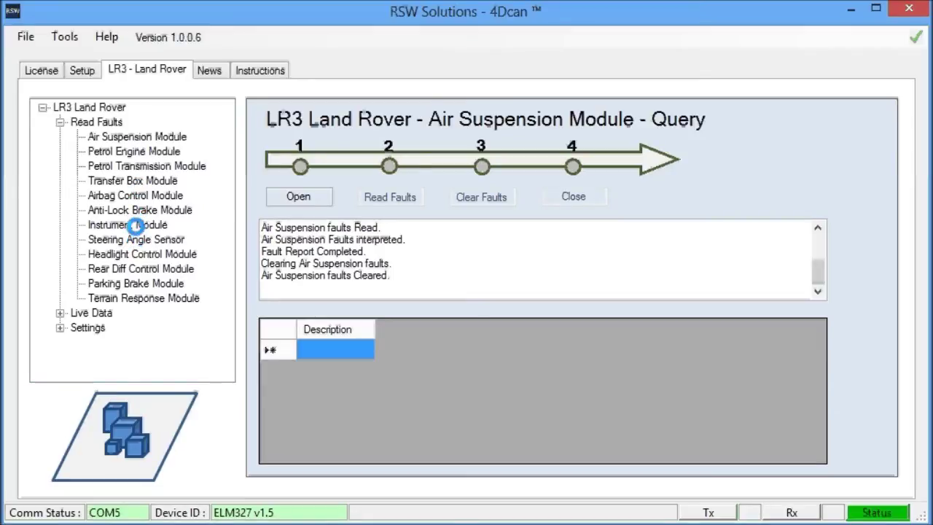
pyautogui.click(138, 224)
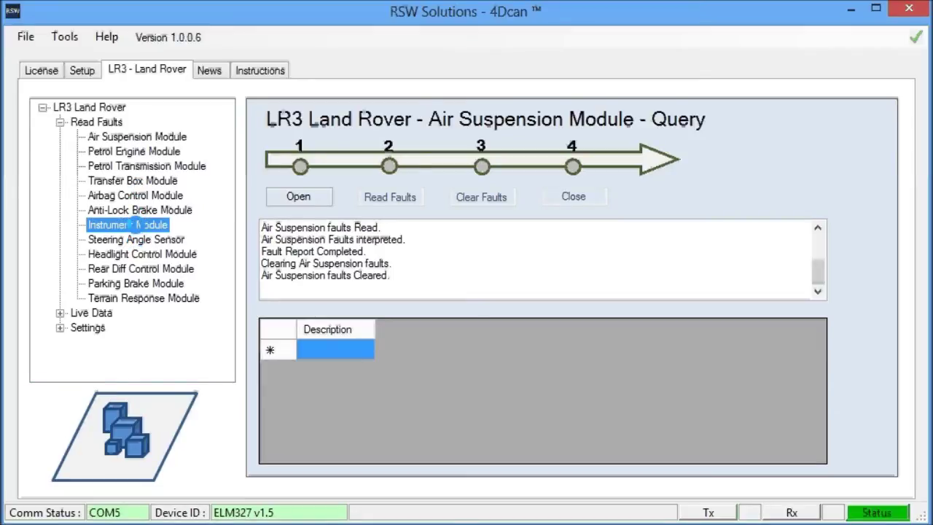
# Read and clear Instrument Module faults, leaving two lost-communication faults, then close the session
pyautogui.click(288, 193)
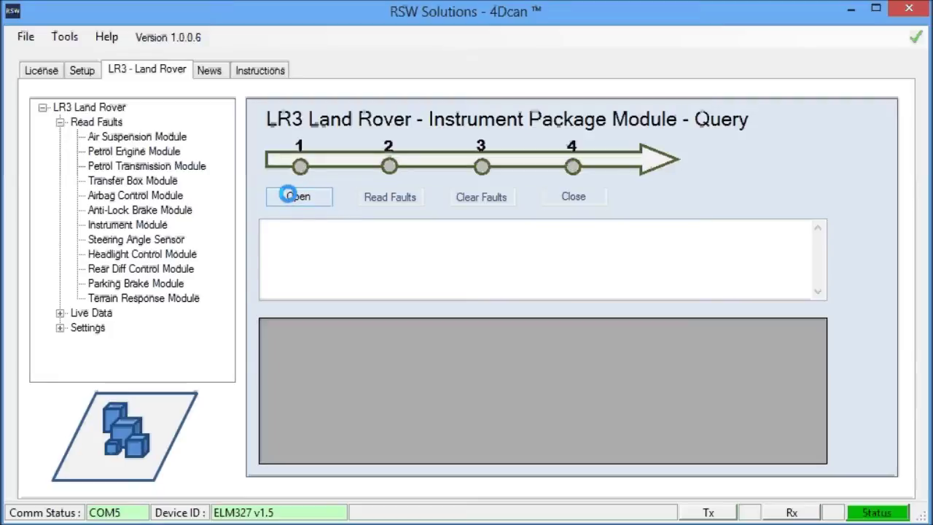
pyautogui.click(392, 201)
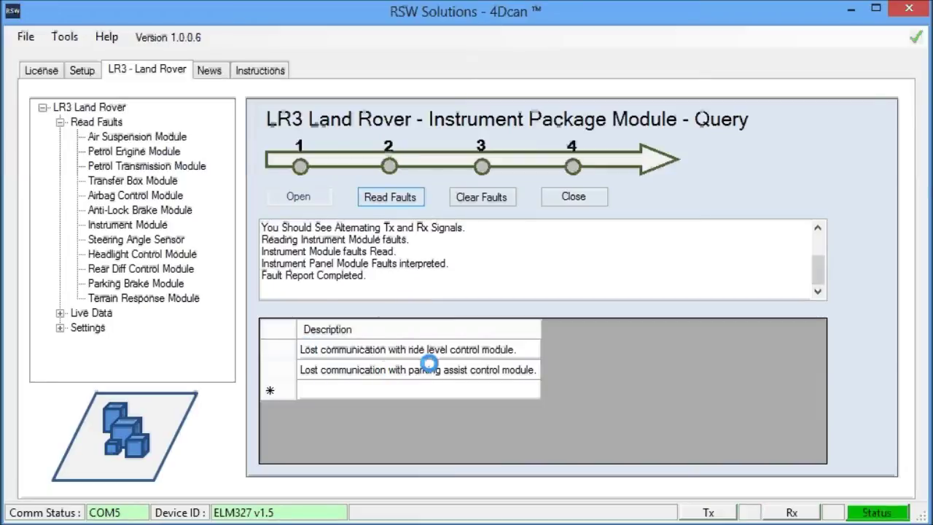
pyautogui.click(473, 197)
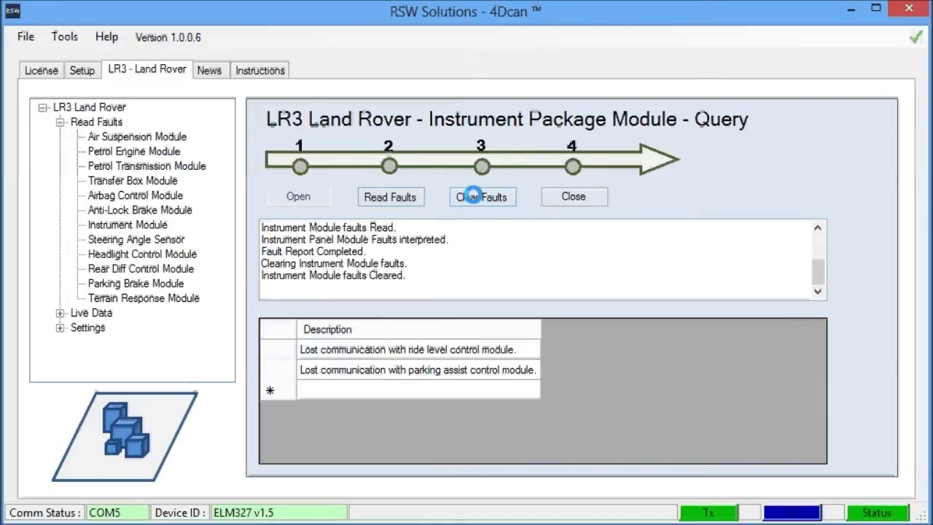
pyautogui.click(569, 196)
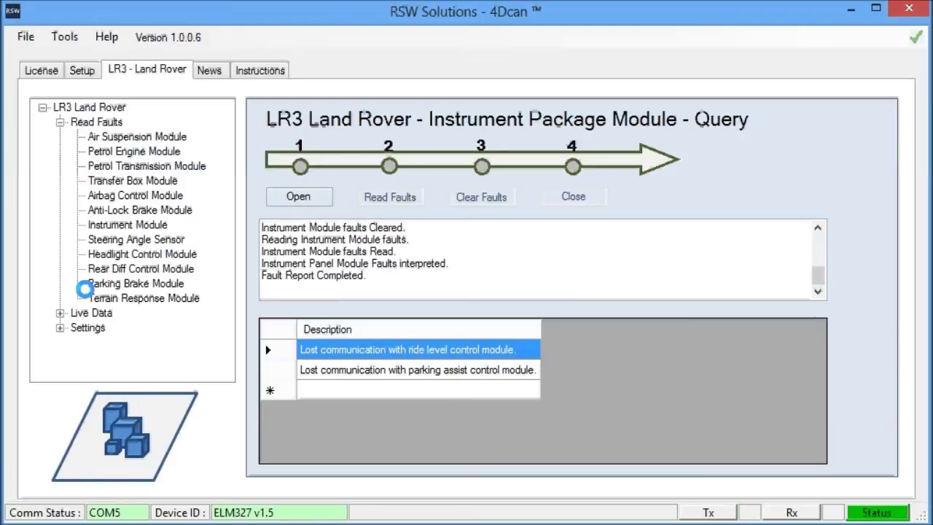
pyautogui.click(58, 314)
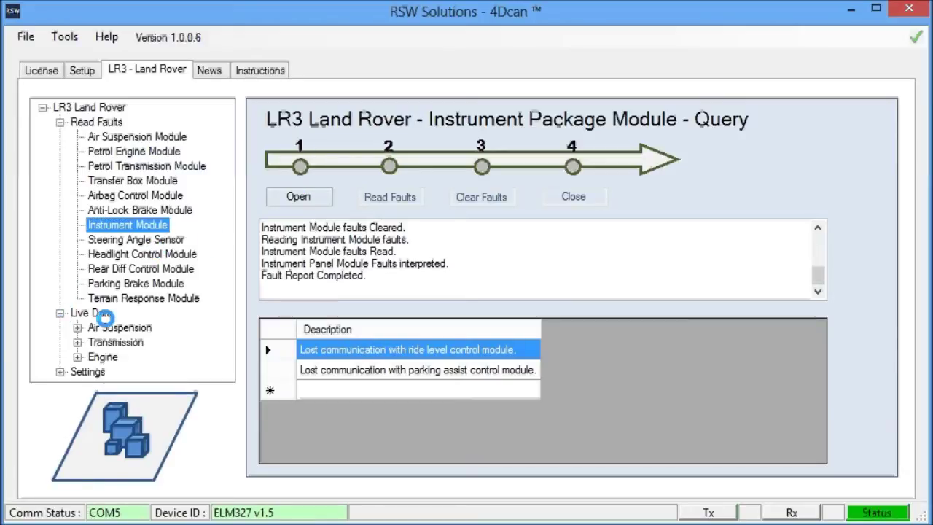
# Graph EAS Engine RPM live data through two revving peaks, stop at 720, then list Transmission items
pyautogui.click(77, 327)
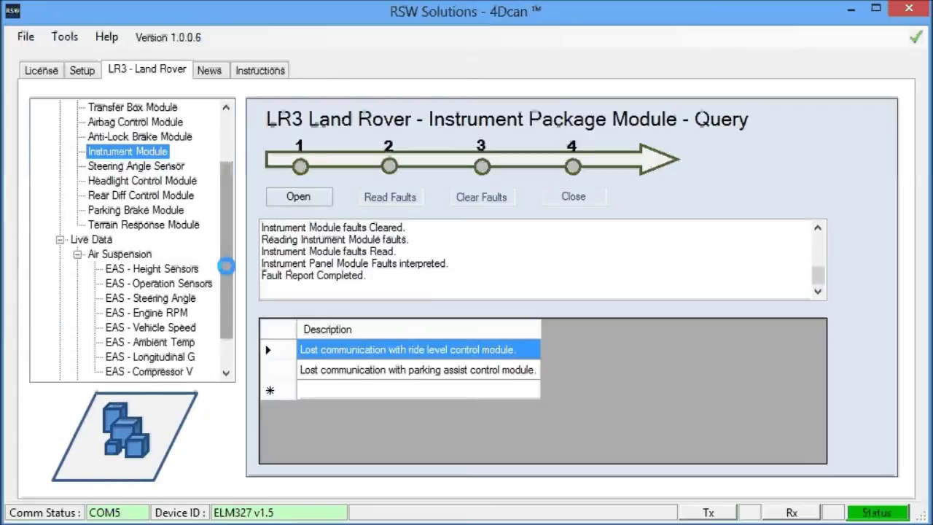
pyautogui.moveTo(226, 265); pyautogui.dragTo(226, 349)
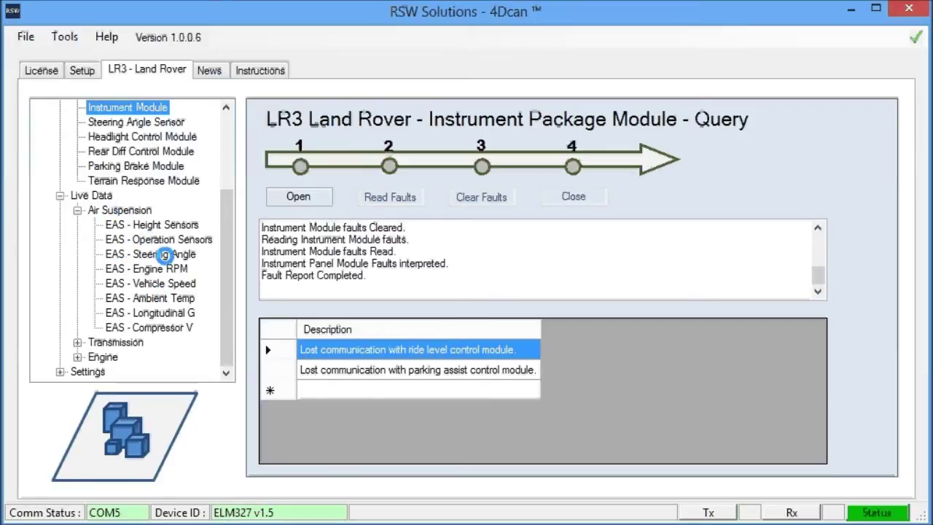
pyautogui.click(162, 268)
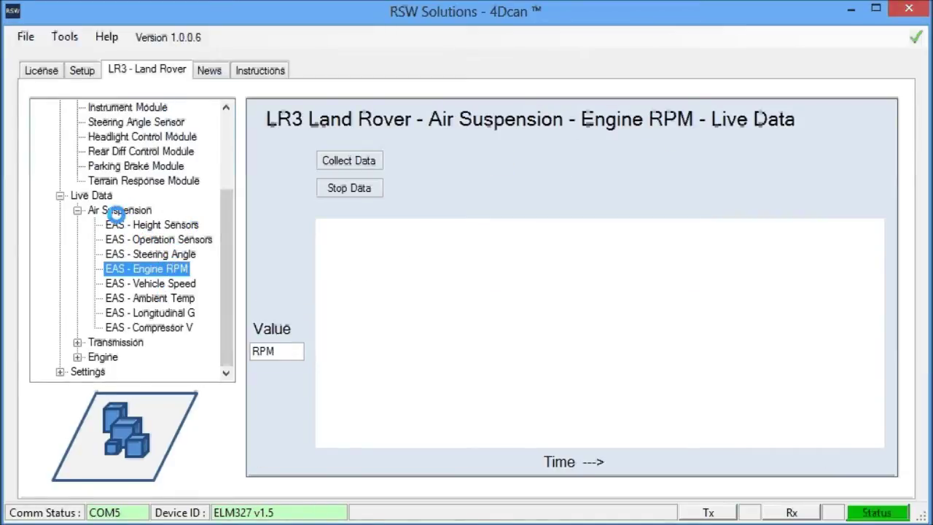
pyautogui.click(342, 160)
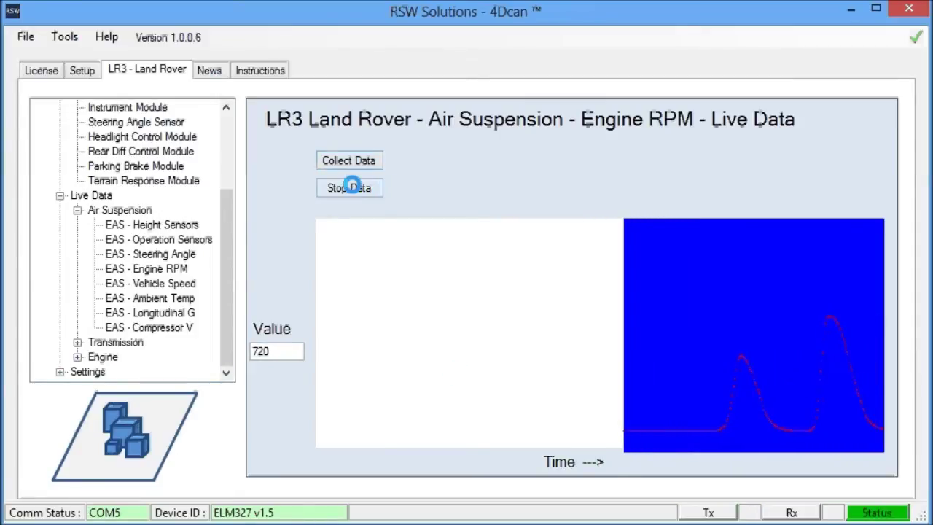
pyautogui.click(375, 187)
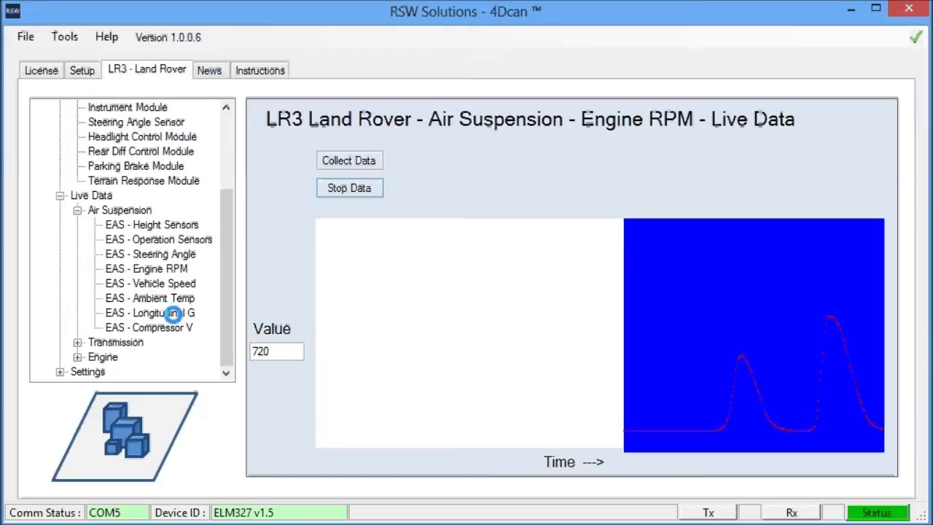
pyautogui.click(77, 342)
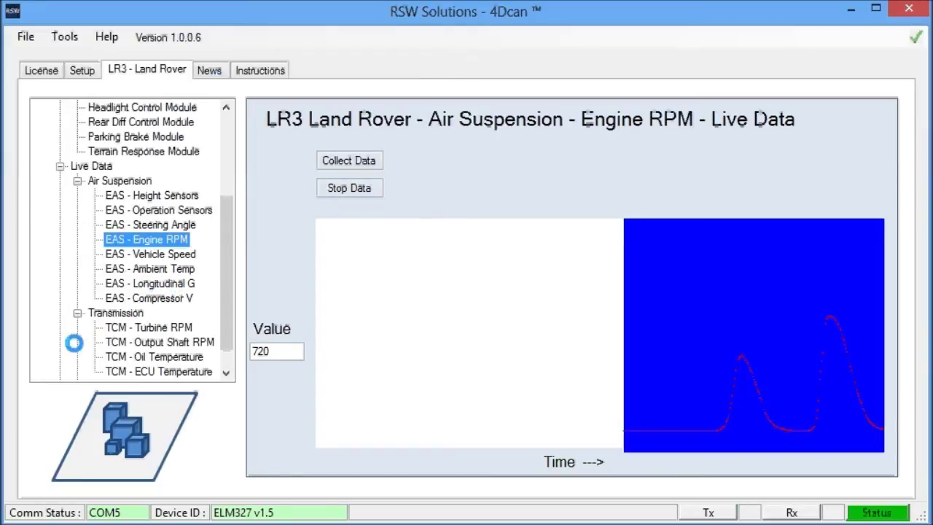
pyautogui.moveTo(225, 291); pyautogui.dragTo(226, 306)
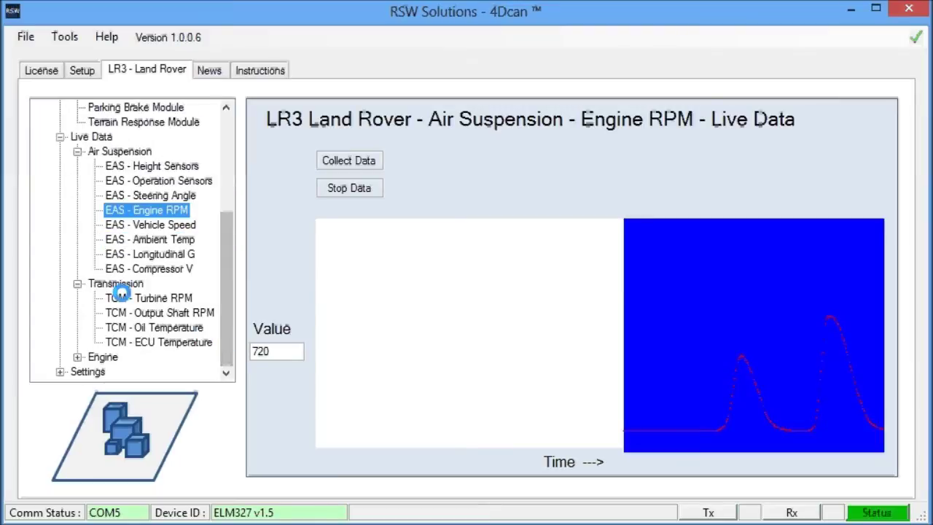
# Capture Transmission Turbine RPM live data, stopping at 672 after one peak
pyautogui.click(150, 298)
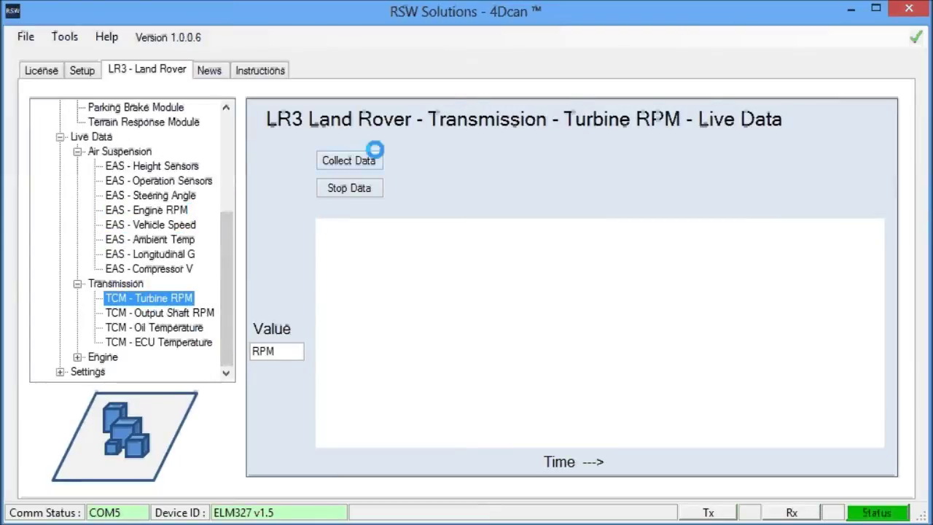
pyautogui.click(357, 159)
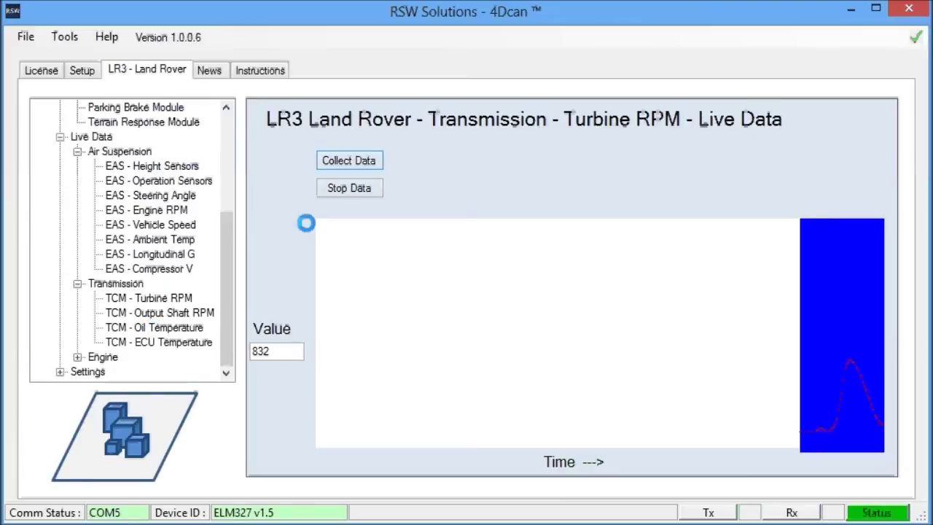
pyautogui.click(332, 188)
# Show the EAS - Calibration query page under Settings
pyautogui.click(77, 357)
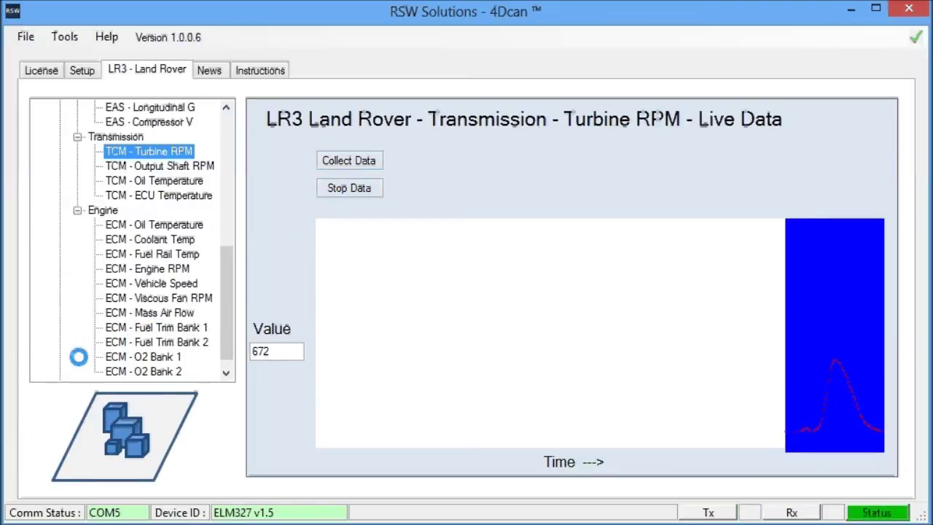
pyautogui.moveTo(218, 245); pyautogui.dragTo(225, 284)
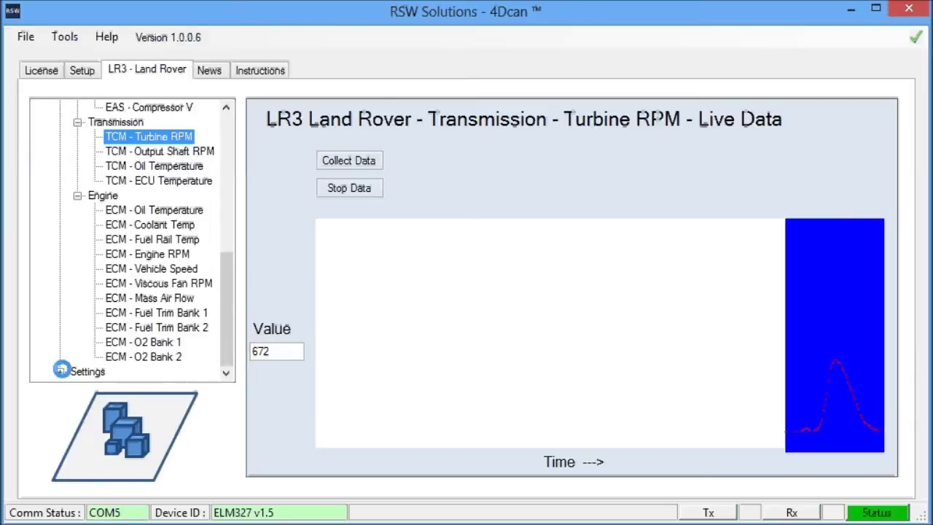
pyautogui.click(61, 371)
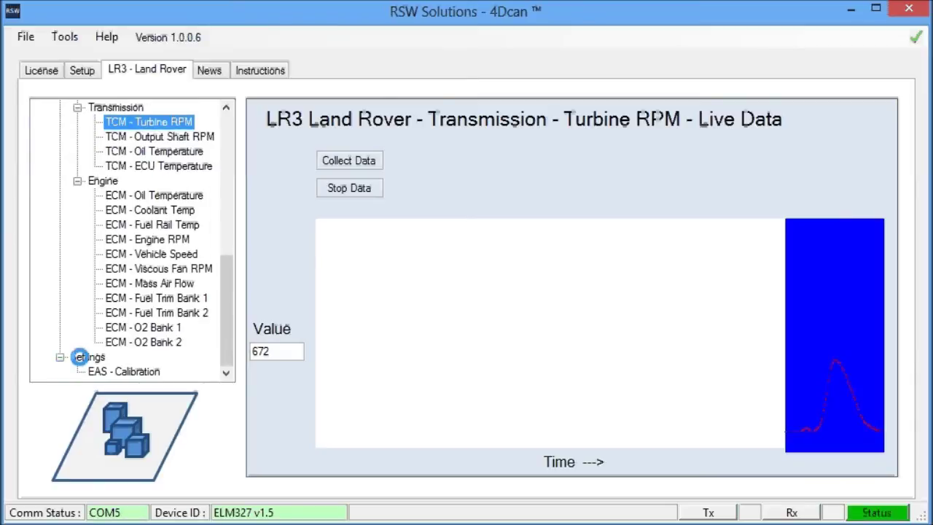
pyautogui.click(118, 370)
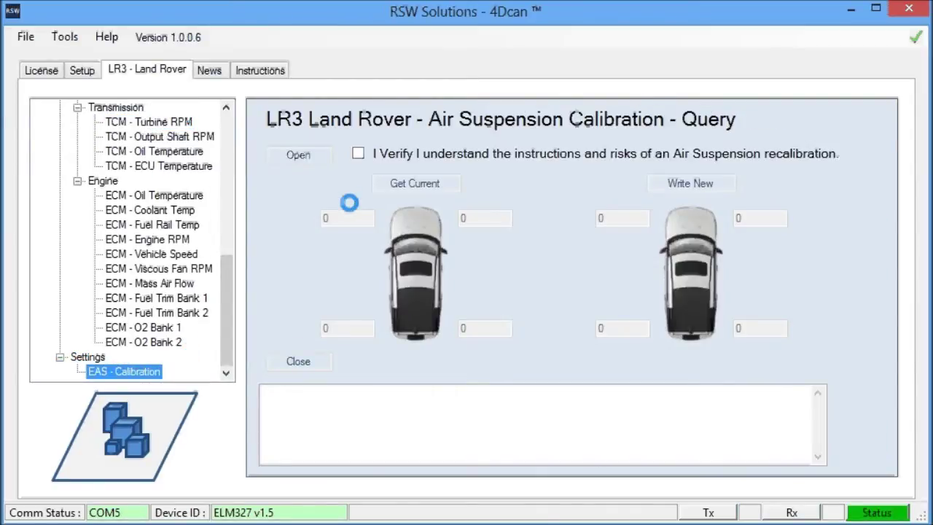
# Confirm the risk checkbox, read calibration heights 201, 205, 194 and 186, write them, and close
pyautogui.click(356, 152)
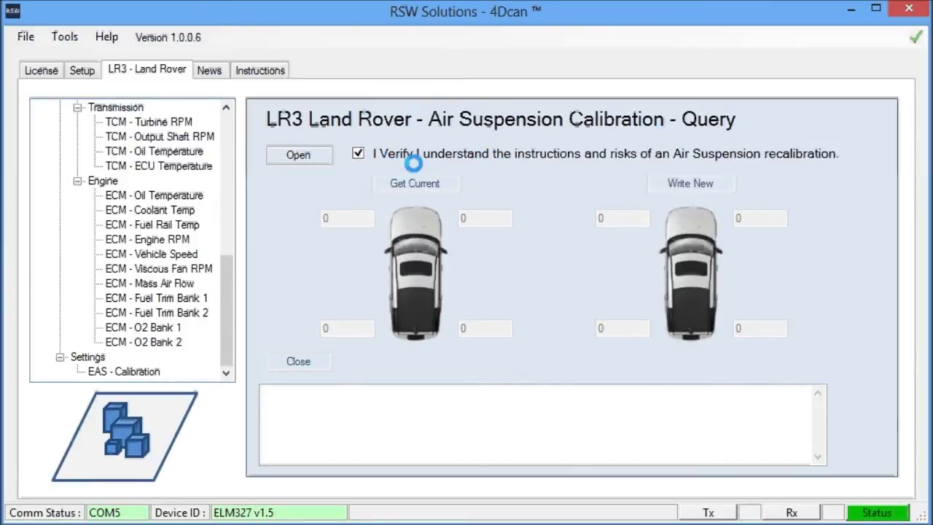
pyautogui.click(297, 157)
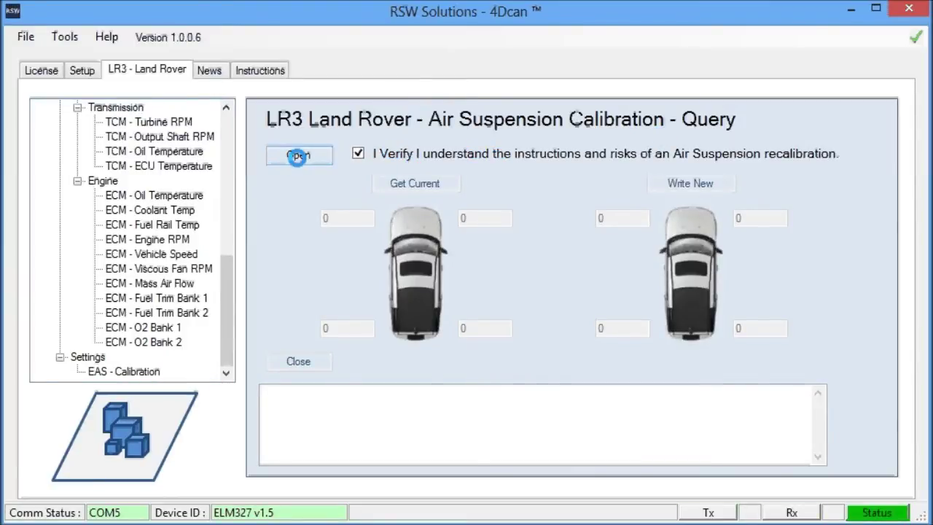
pyautogui.click(413, 185)
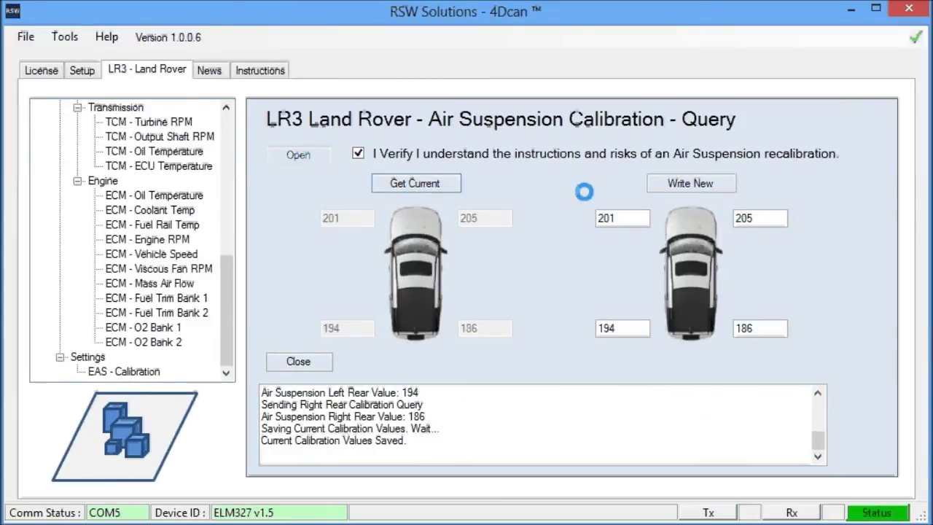
pyautogui.doubleClick(623, 221)
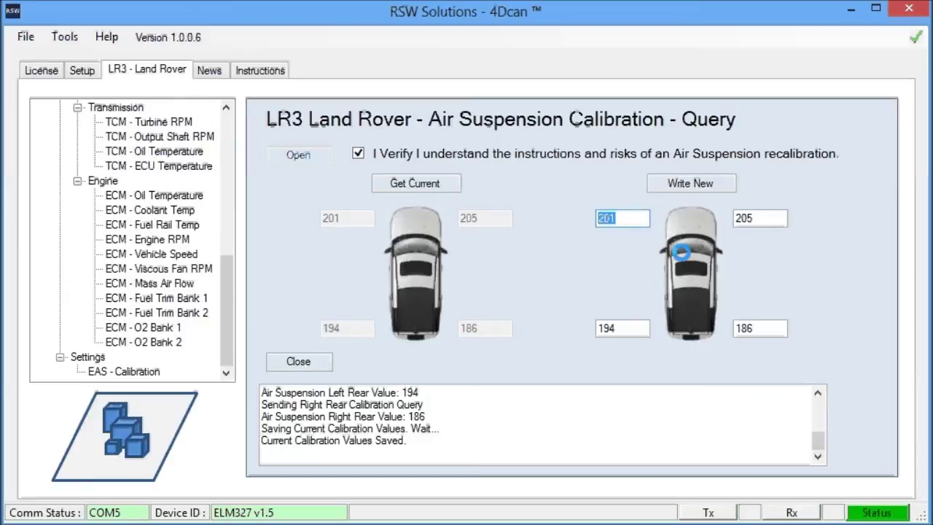
pyautogui.click(669, 180)
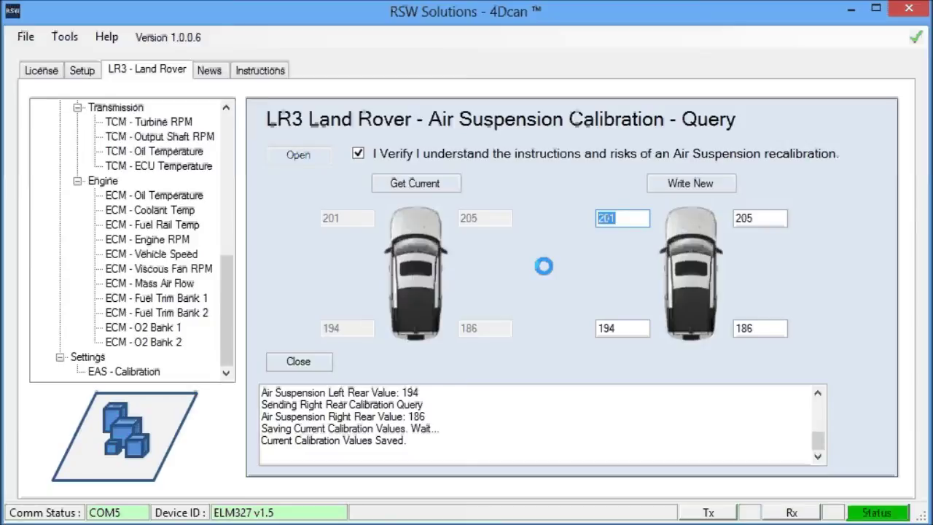
pyautogui.click(301, 362)
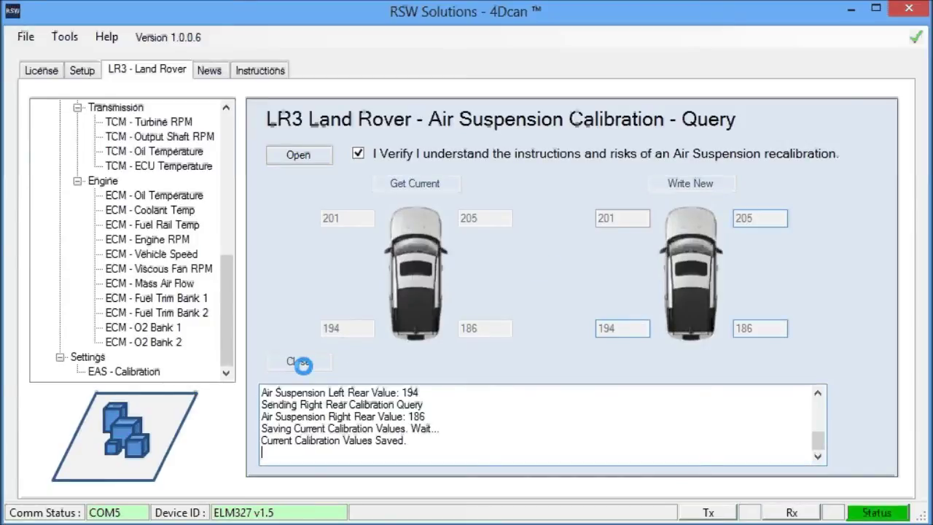
# Browse the Air Suspension Calibration, USB Driver Setup and General instructions and the News, then return to LR3
pyautogui.click(235, 67)
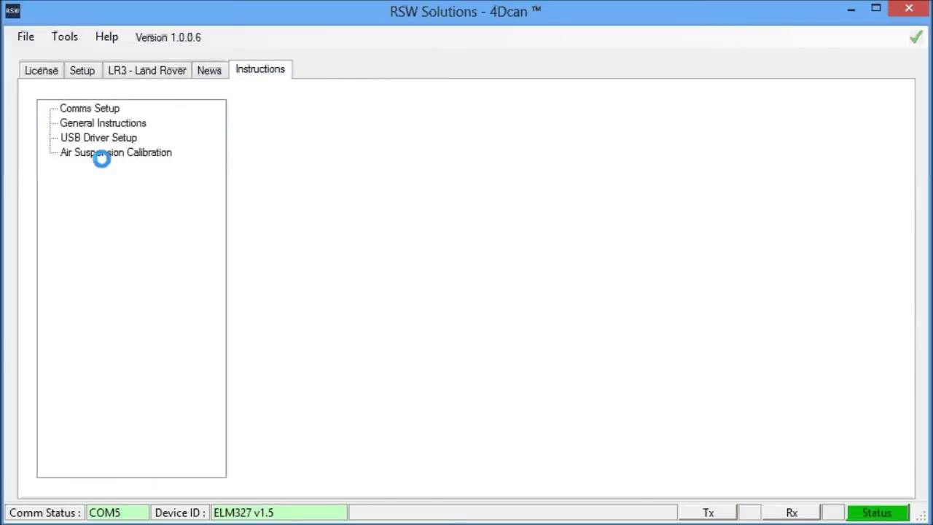
pyautogui.click(101, 155)
pyautogui.click(127, 137)
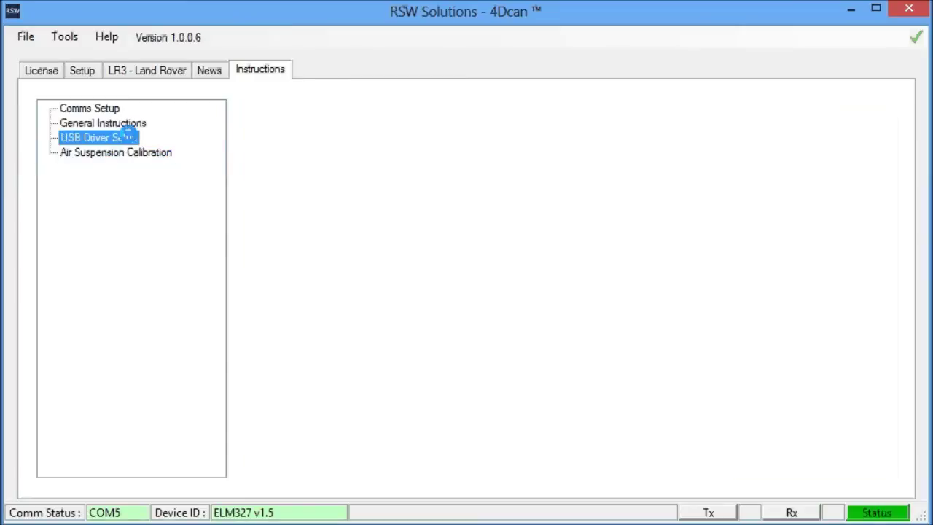
pyautogui.click(122, 123)
pyautogui.click(209, 68)
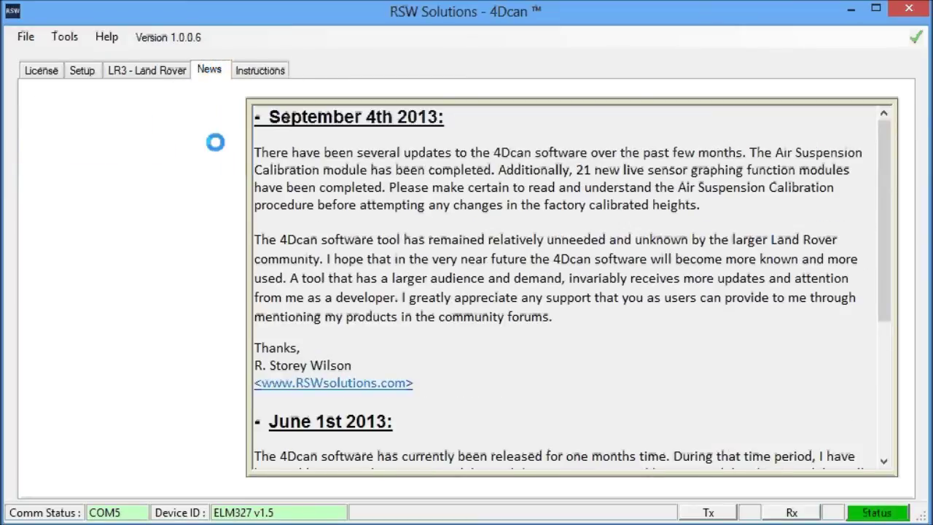
pyautogui.click(118, 70)
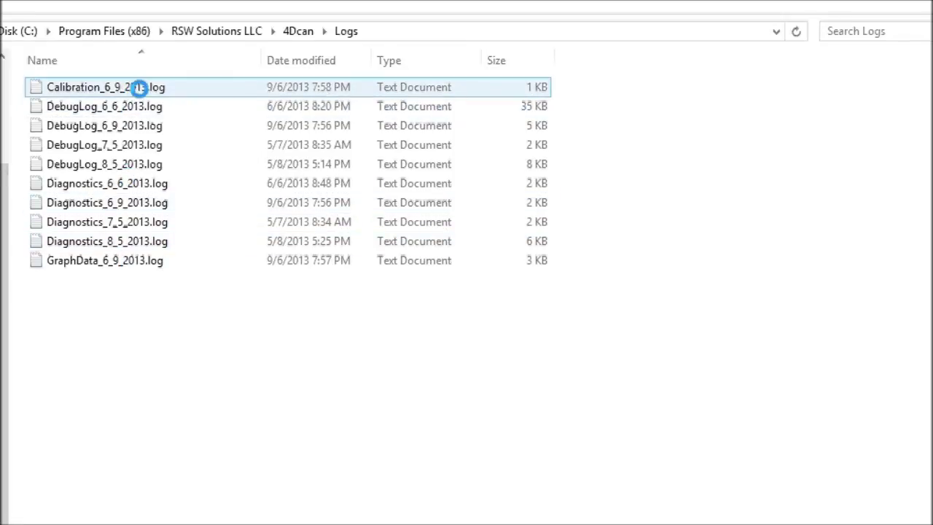
# Open Calibration_6_9_2013.log from the 4Dcan Logs folder
pyautogui.click(128, 91)
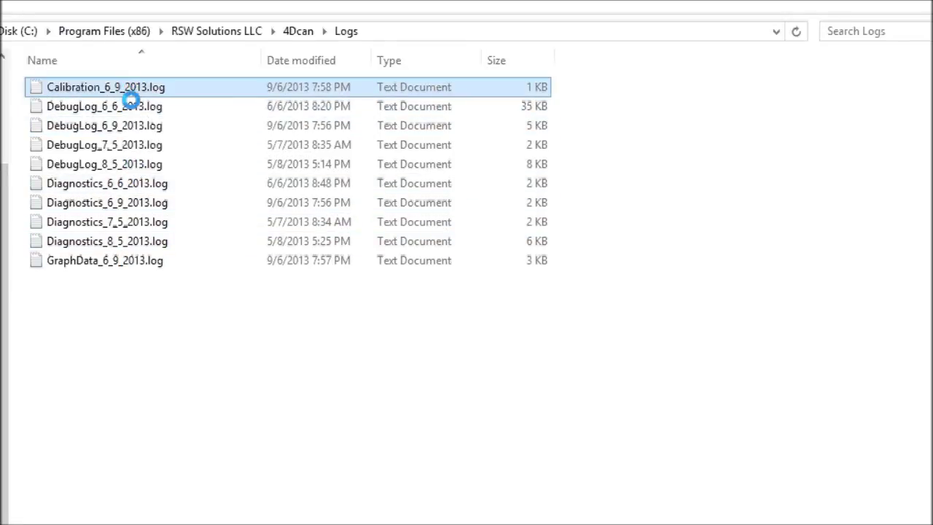
pyautogui.doubleClick(120, 87)
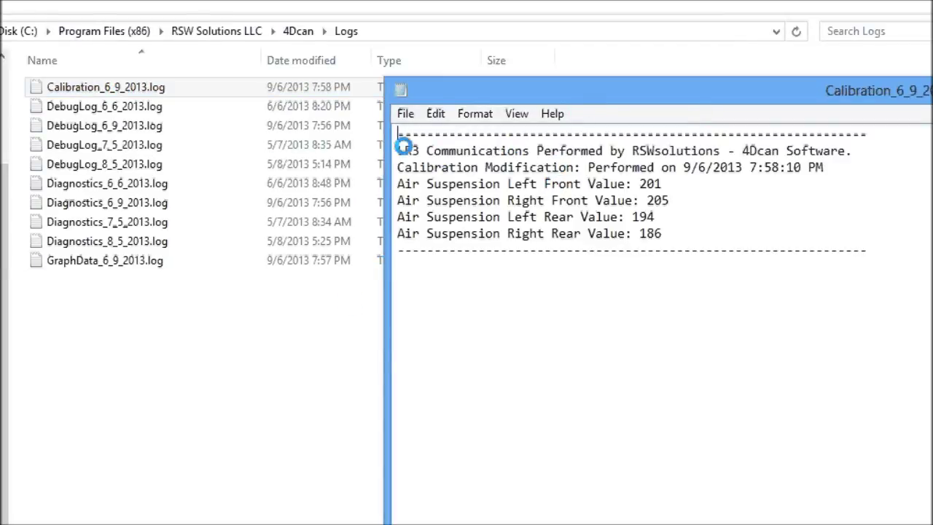
# Highlight the suspension value lines in the calibration log, close it, and open Diagnostics_6_9_2013.log
pyautogui.moveTo(397, 150); pyautogui.dragTo(687, 236)
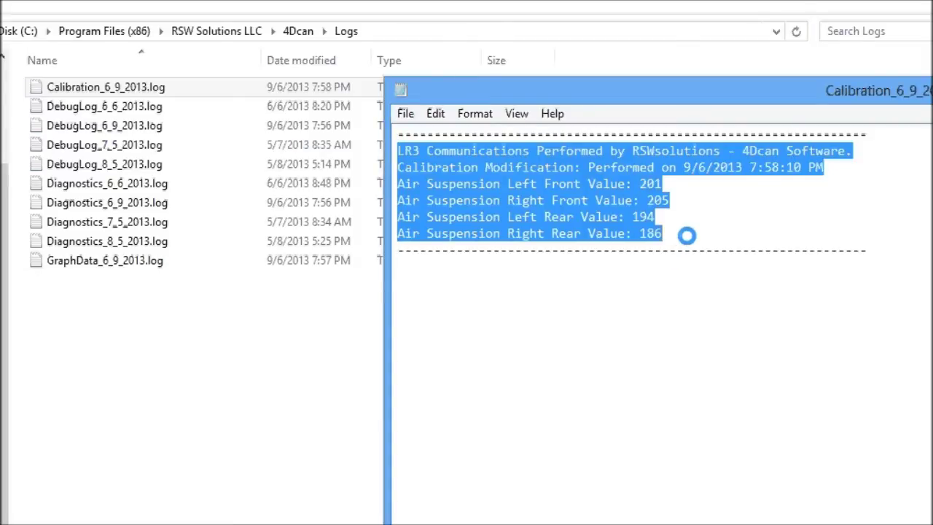
pyautogui.click(687, 235)
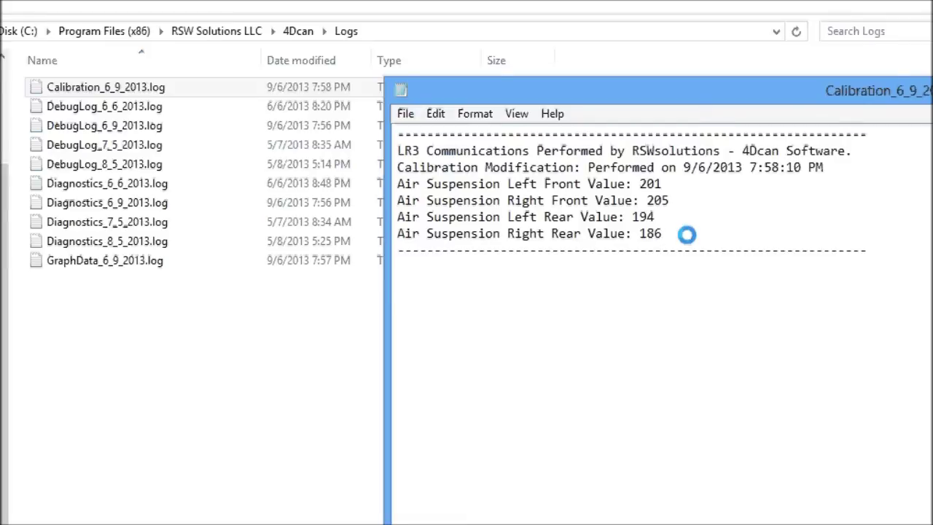
pyautogui.moveTo(692, 234); pyautogui.dragTo(395, 181)
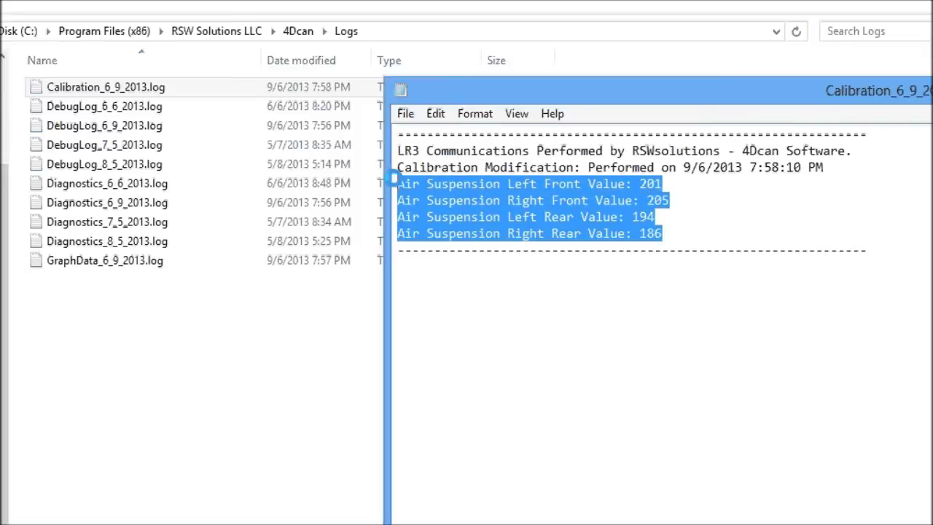
pyautogui.doubleClick(401, 90)
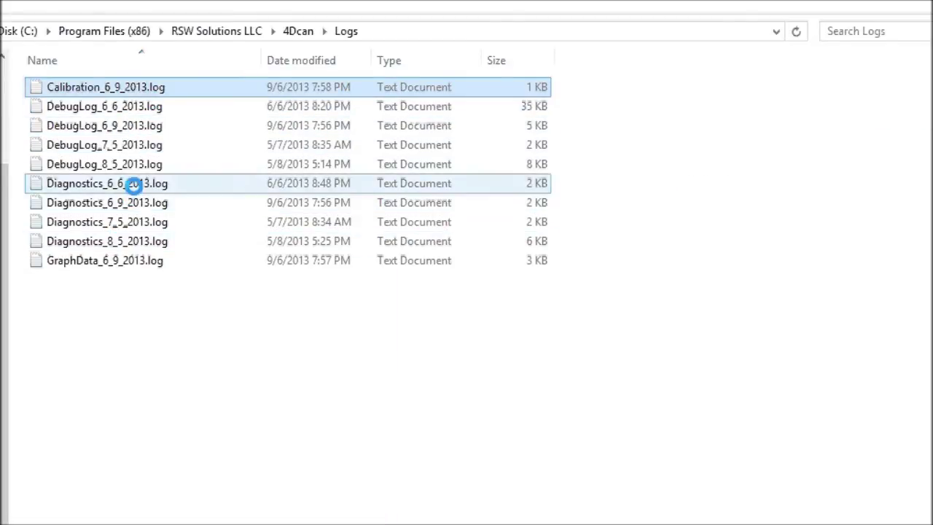
pyautogui.doubleClick(134, 202)
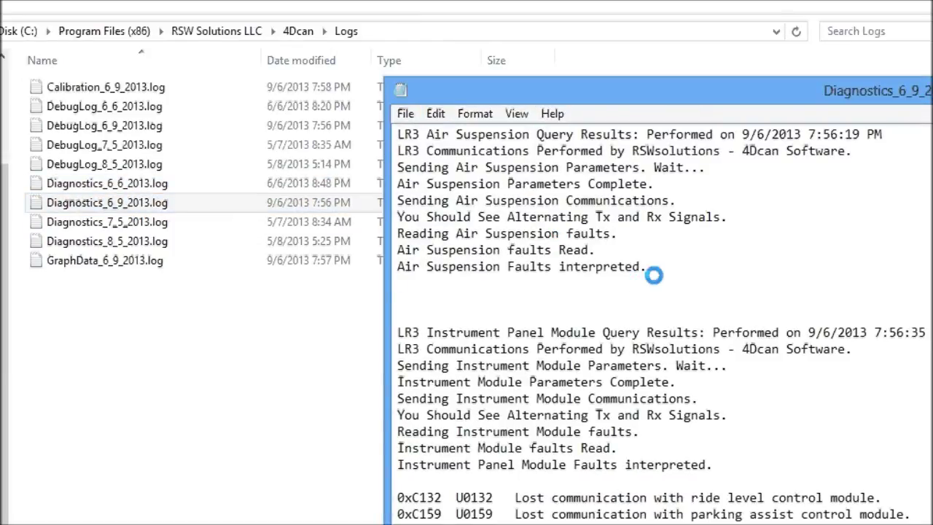
# Highlight the air suspension query steps and instrument panel fault results in Diagnostics_6_9_2013.log, then close it
pyautogui.moveTo(654, 275); pyautogui.dragTo(440, 184)
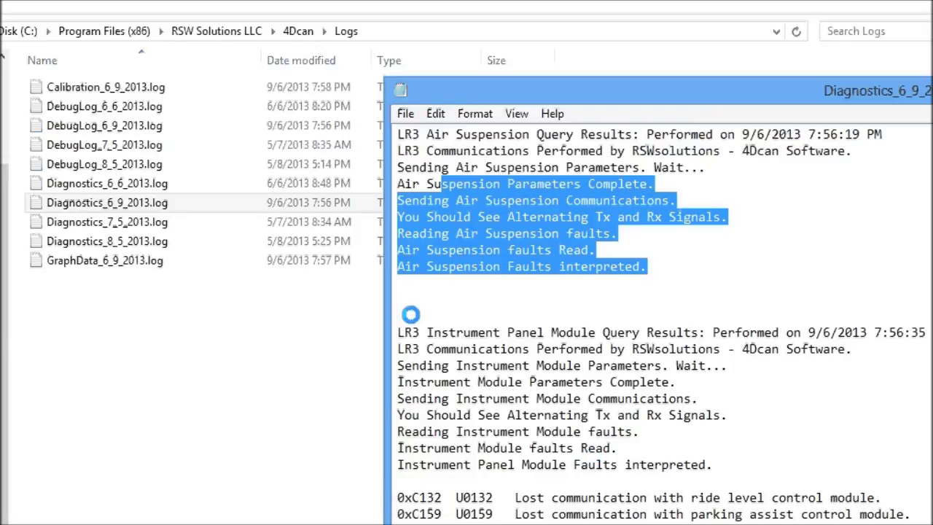
pyautogui.moveTo(400, 332); pyautogui.dragTo(662, 514)
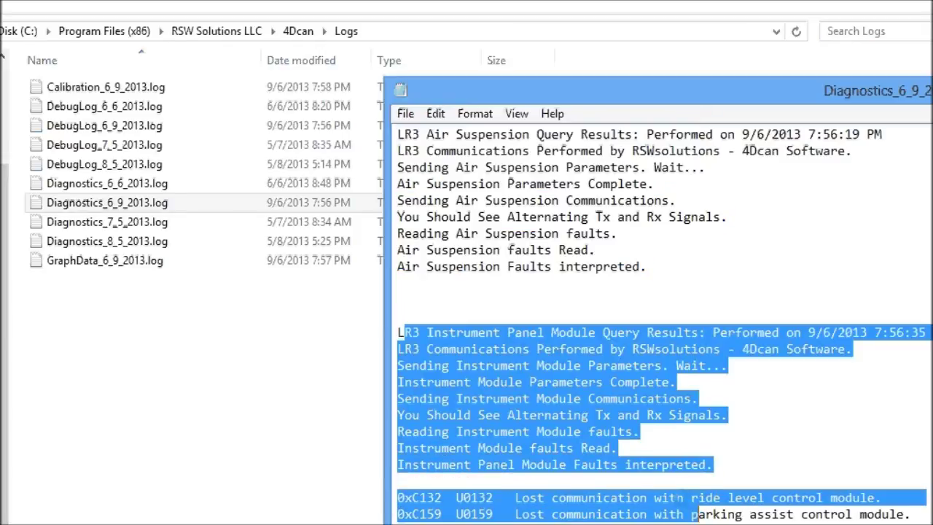
pyautogui.click(686, 465)
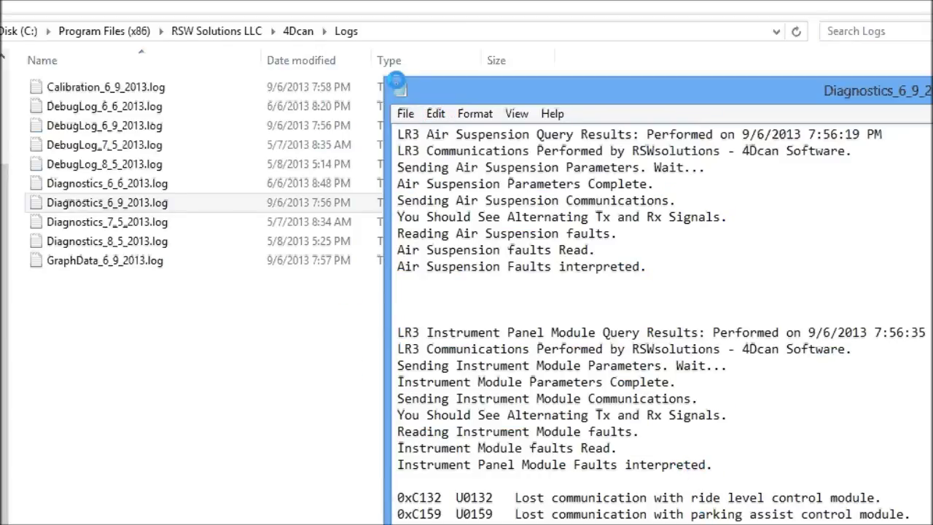
pyautogui.doubleClick(401, 90)
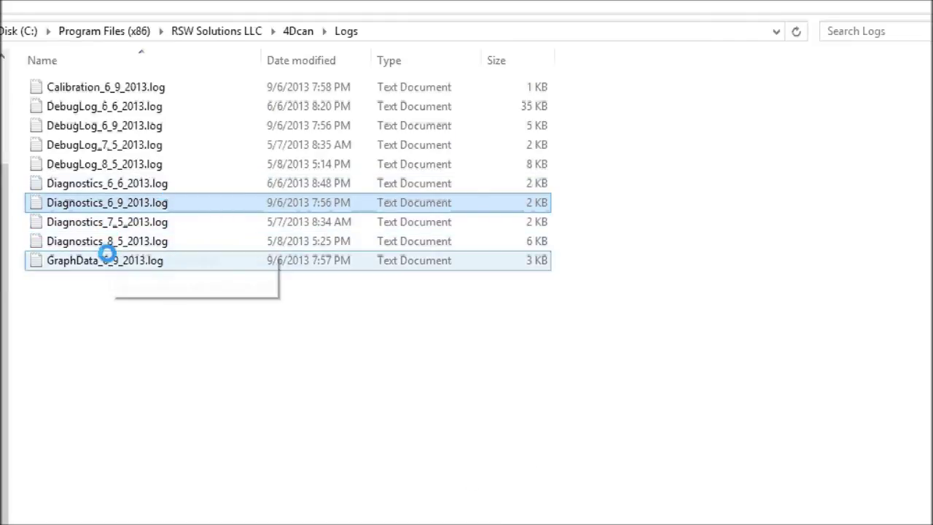
pyautogui.doubleClick(107, 255)
# Move the GraphData_6_9_2013.log window left, highlight its Engine RPM readings, then close it
pyautogui.moveTo(494, 93); pyautogui.dragTo(257, 55)
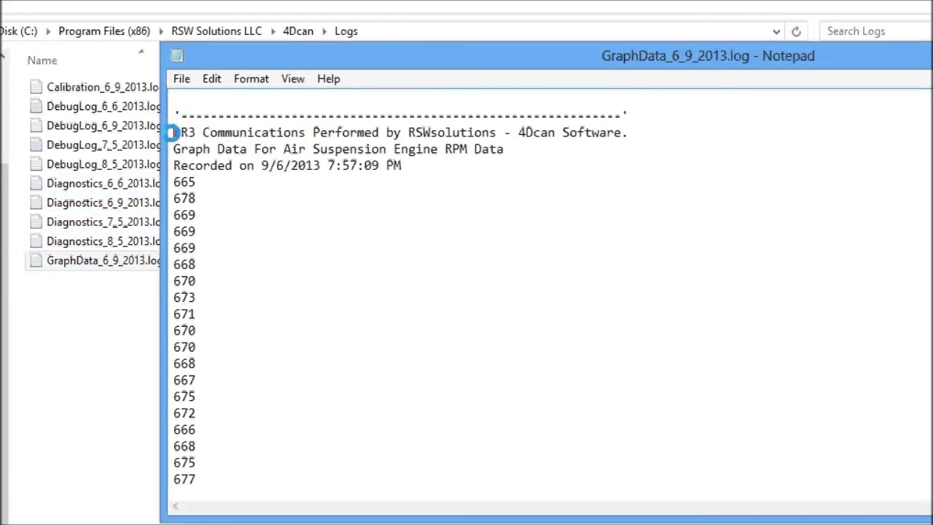
pyautogui.moveTo(173, 132); pyautogui.dragTo(150, 150)
pyautogui.click(246, 459)
pyautogui.click(214, 479)
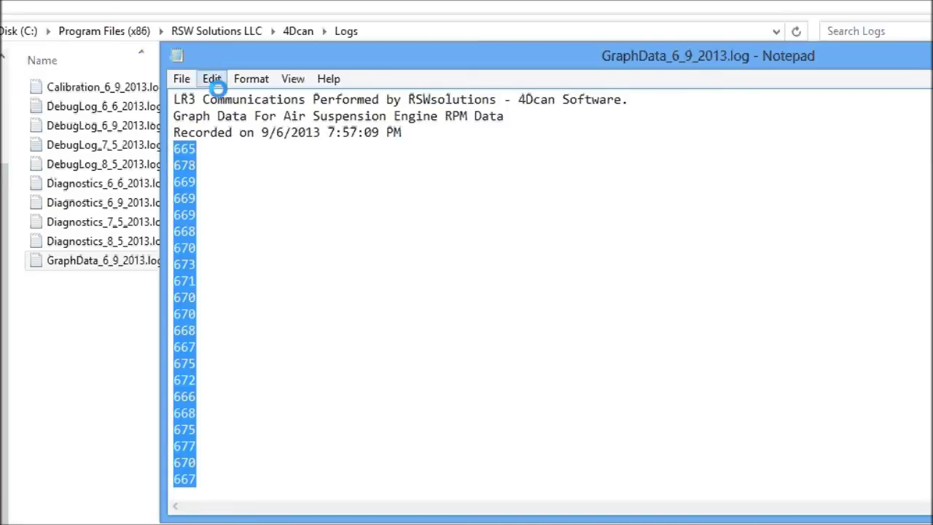
pyautogui.click(177, 56)
pyautogui.click(197, 187)
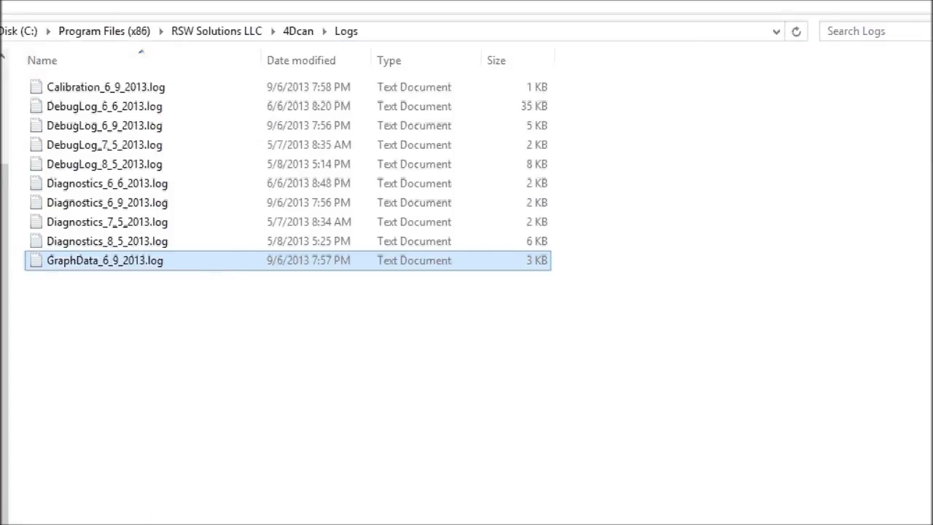